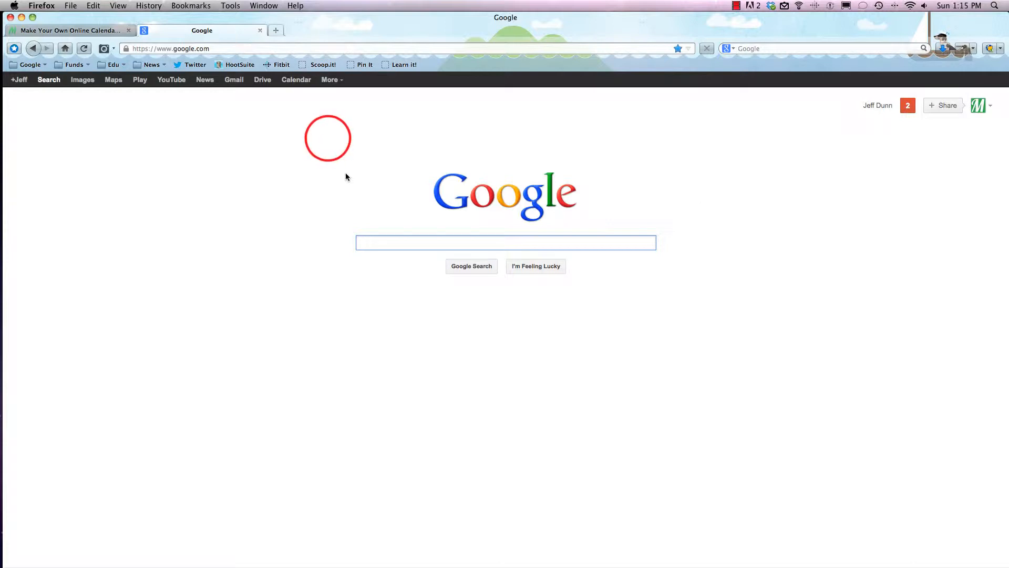
Open Google Calendar from the Google home page
left_click(329, 139)
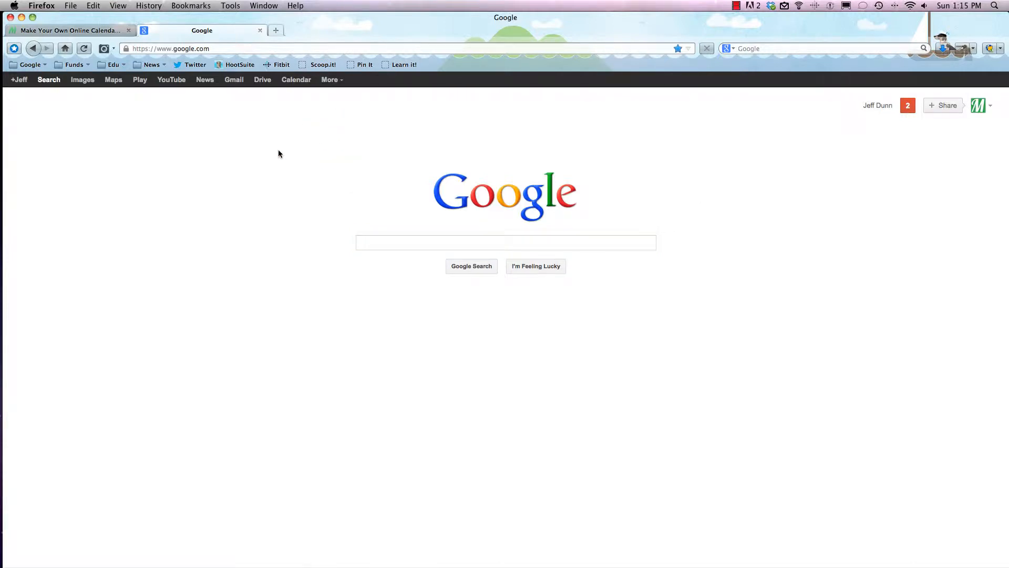
left_click(194, 49)
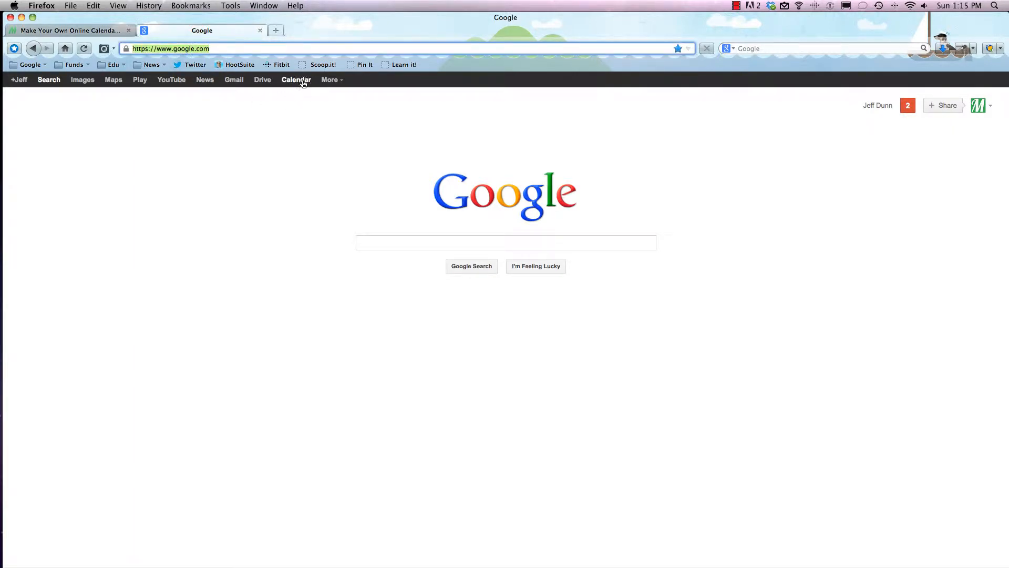
left_click(299, 82)
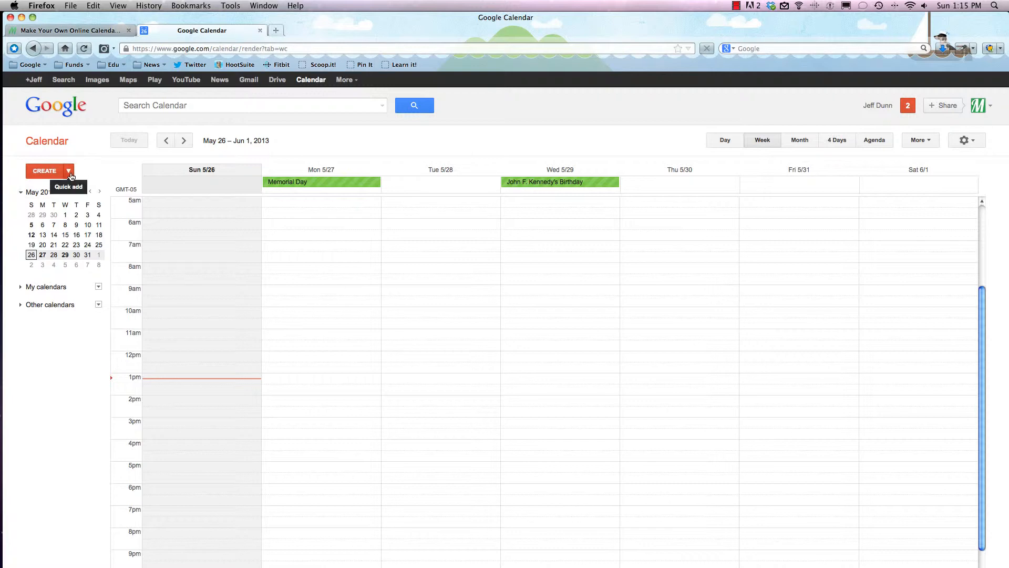
Start a new calendar event titled "My Birthday" and make it an all-day event on 5/28/2013
left_click(42, 171)
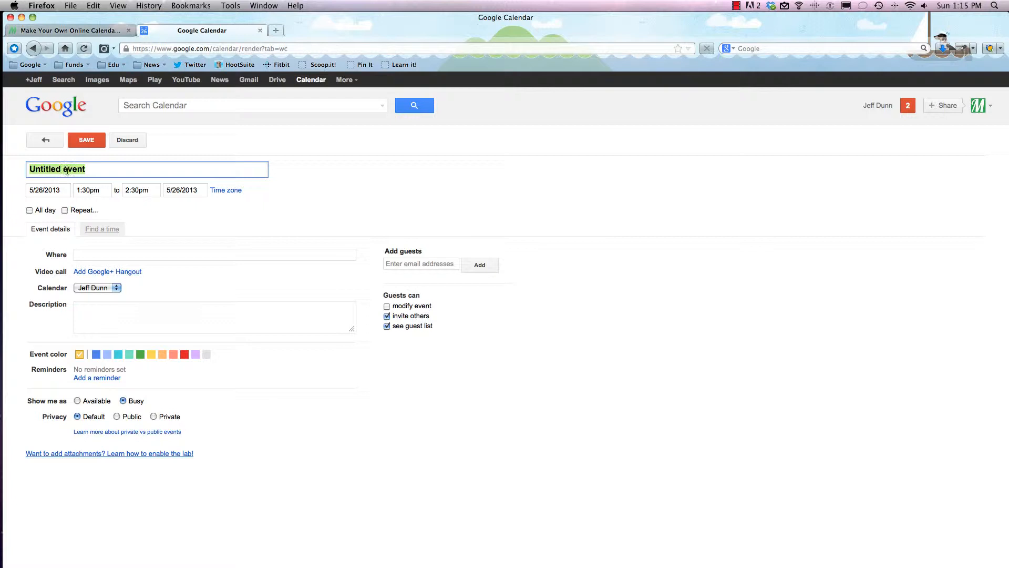
type("My")
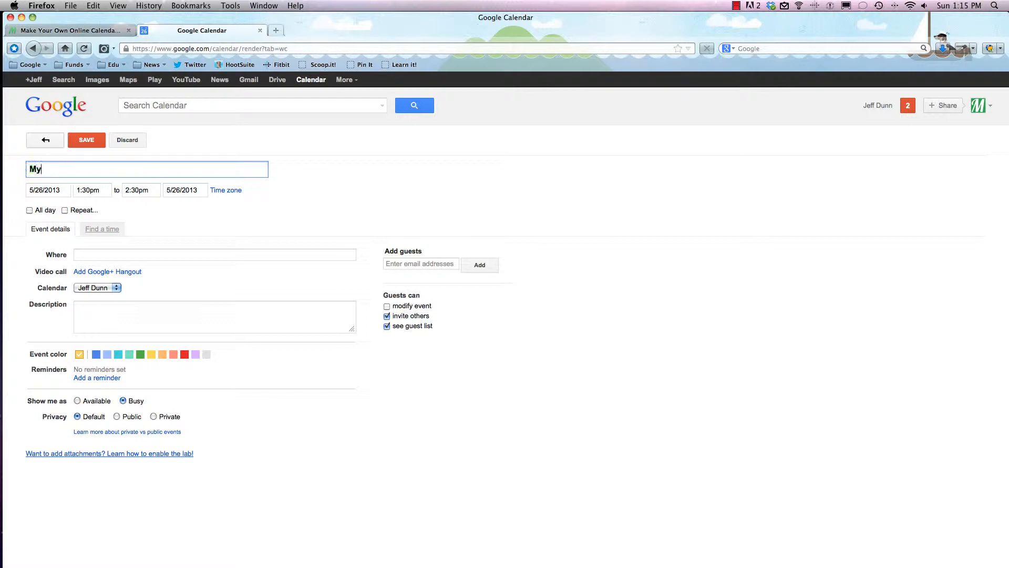
type(" Birthday")
left_click(48, 193)
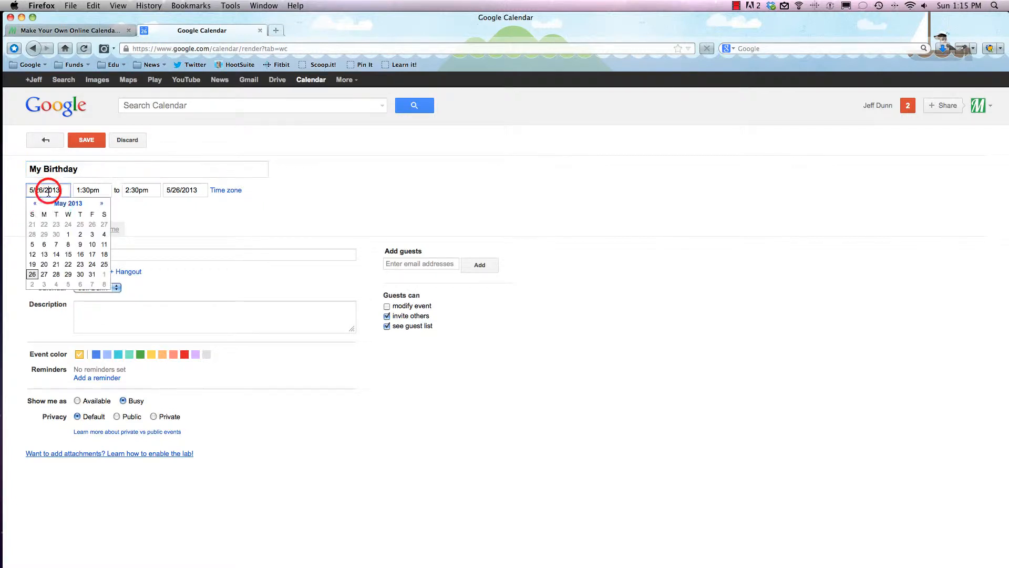
left_click(56, 274)
left_click(30, 210)
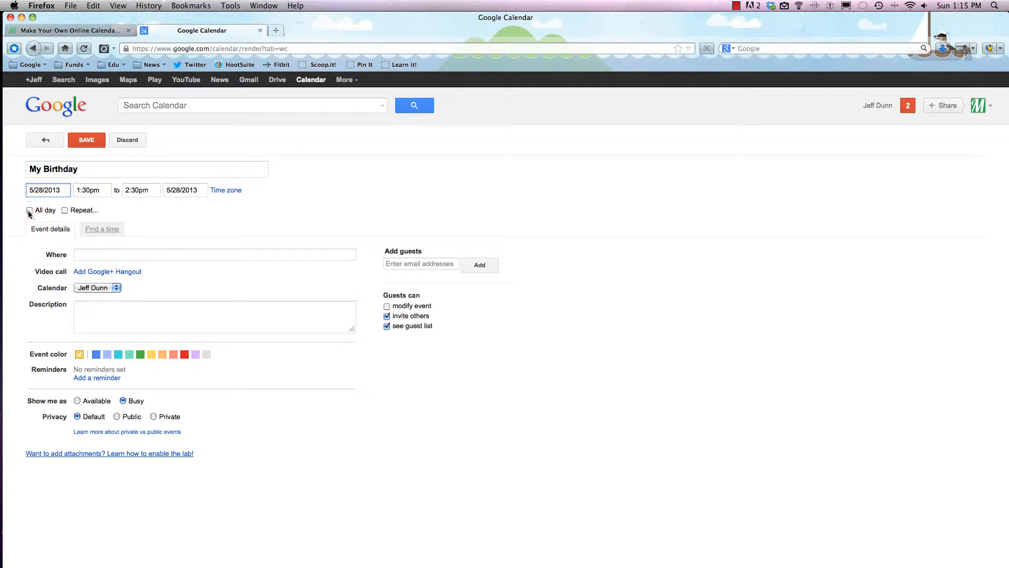
Set the event's location to "Cambridge MA" and its description to "My birthday!"
left_click(116, 255)
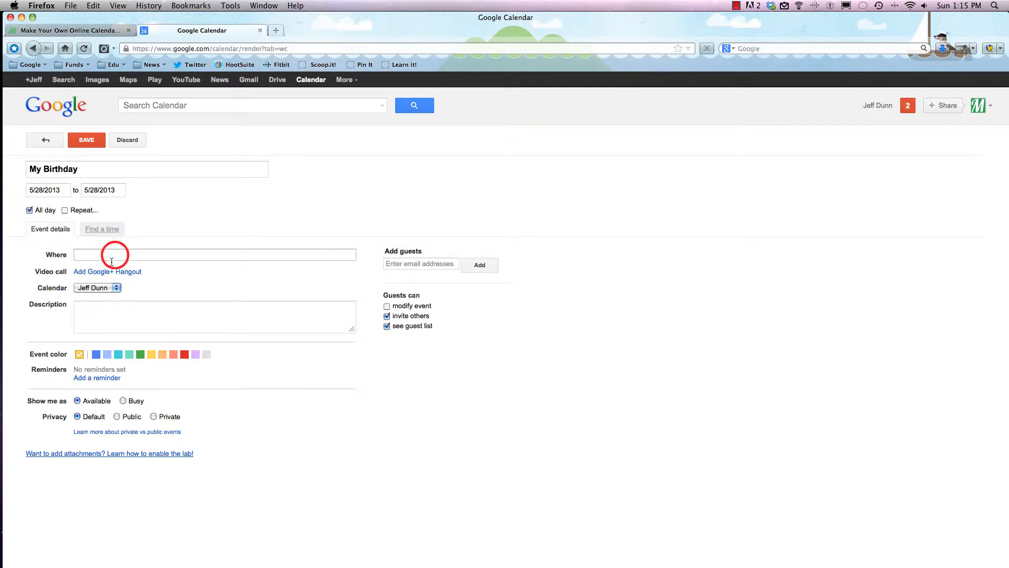
type("Cam")
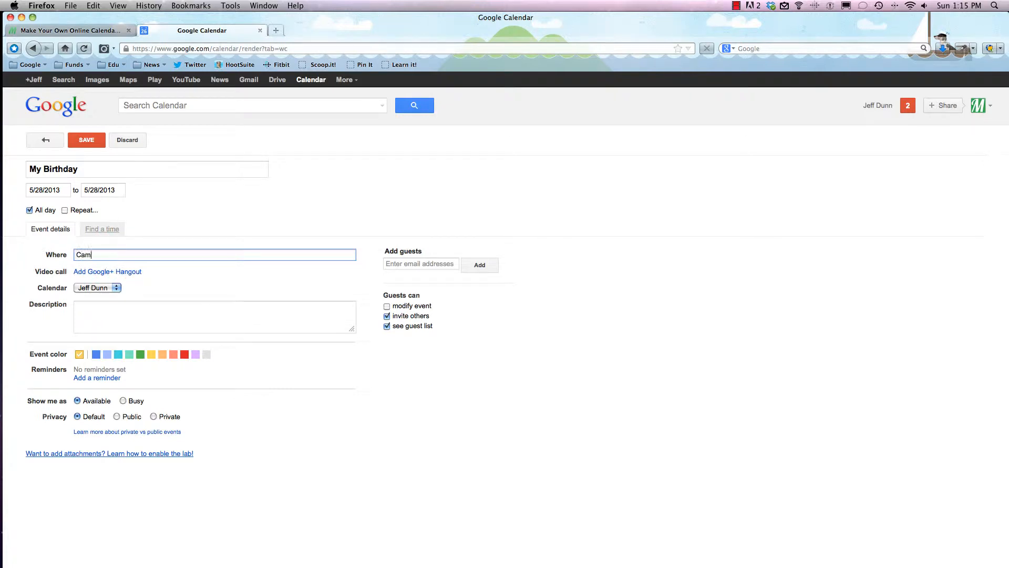
type("bridge MA")
left_click(185, 287)
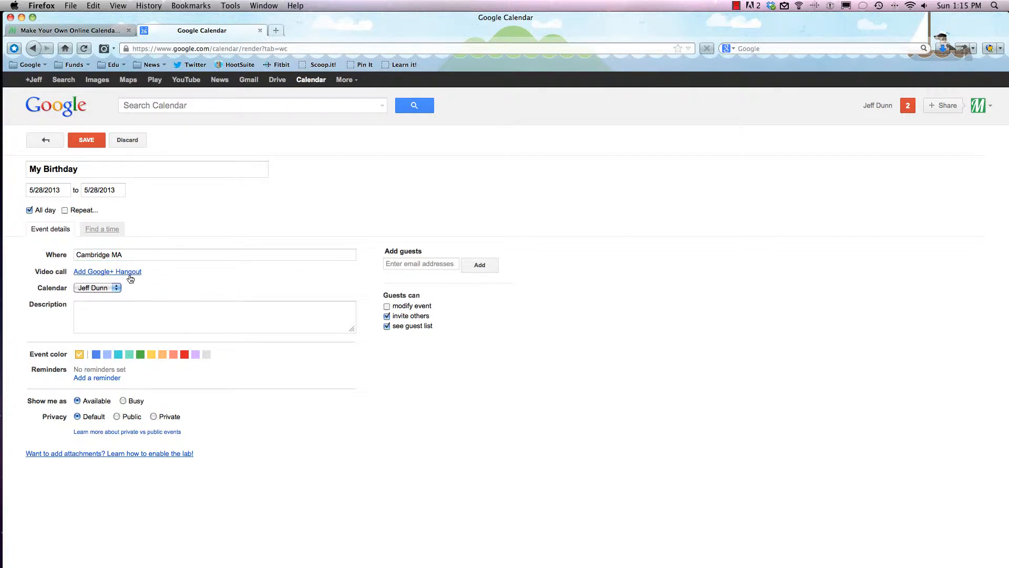
left_click(98, 287)
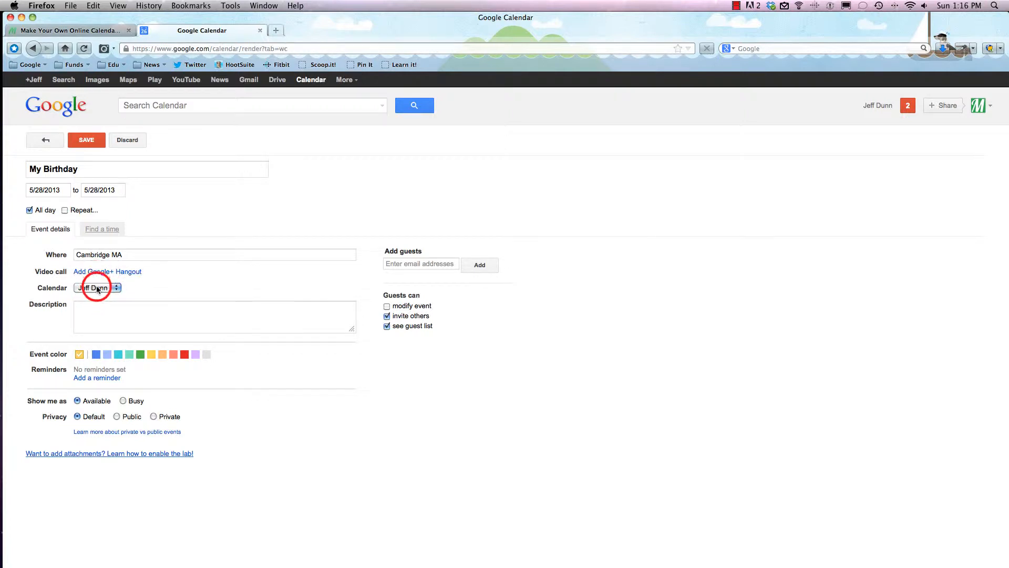
left_click(141, 287)
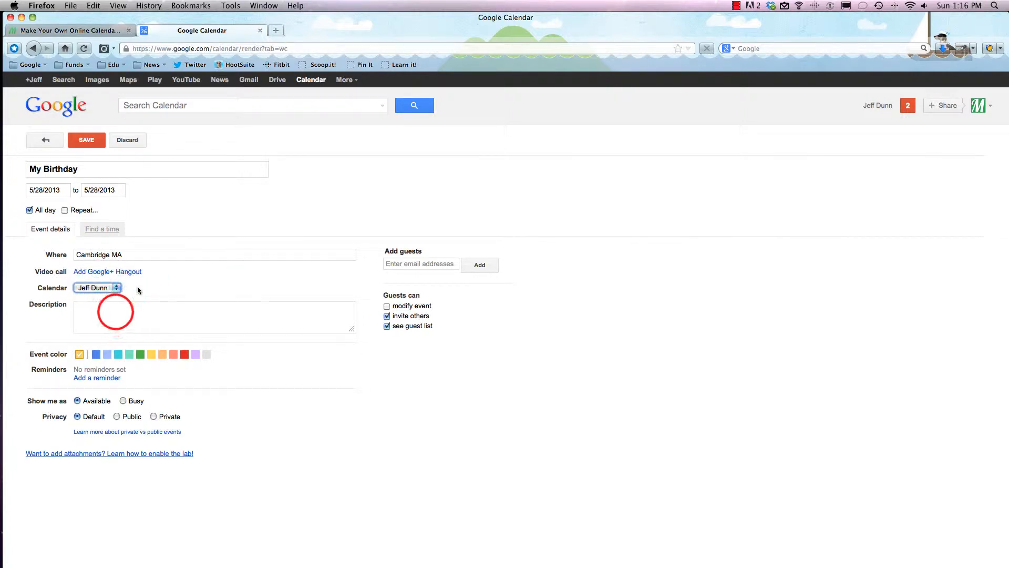
left_click(116, 312)
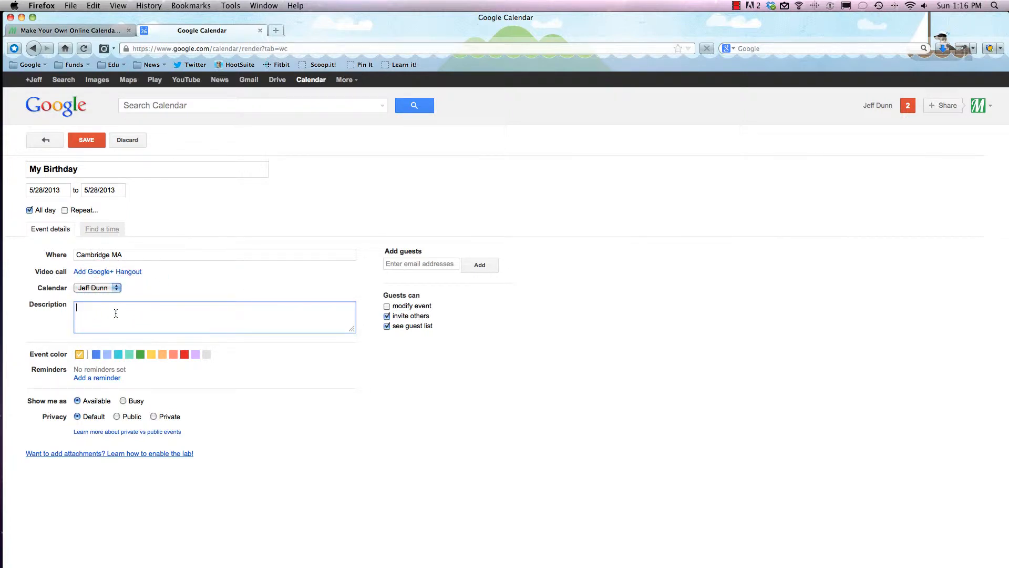
type("My birthday!")
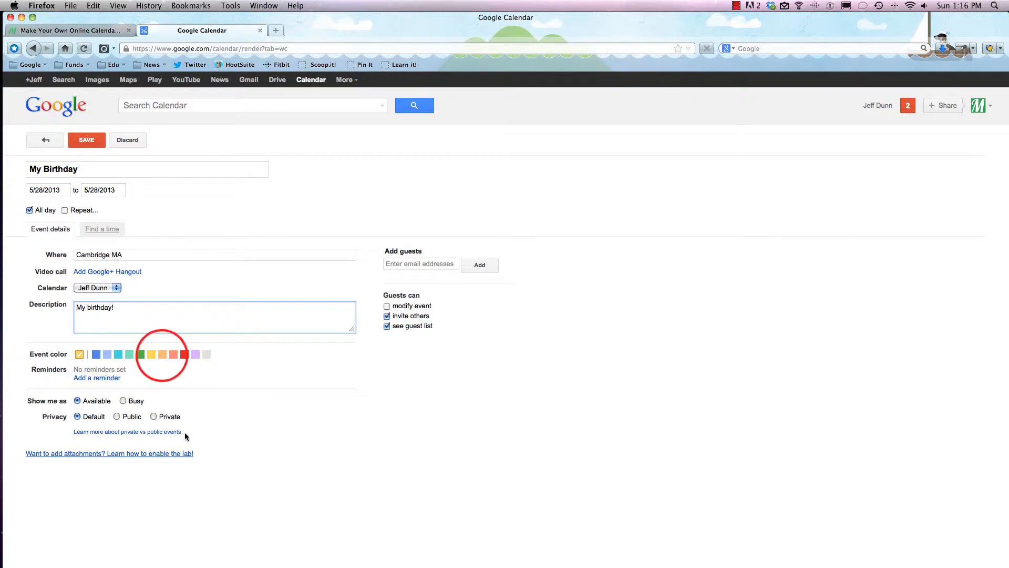
Set the event colour to orange, show the time as Busy and make the event's privacy Public
left_click(162, 354)
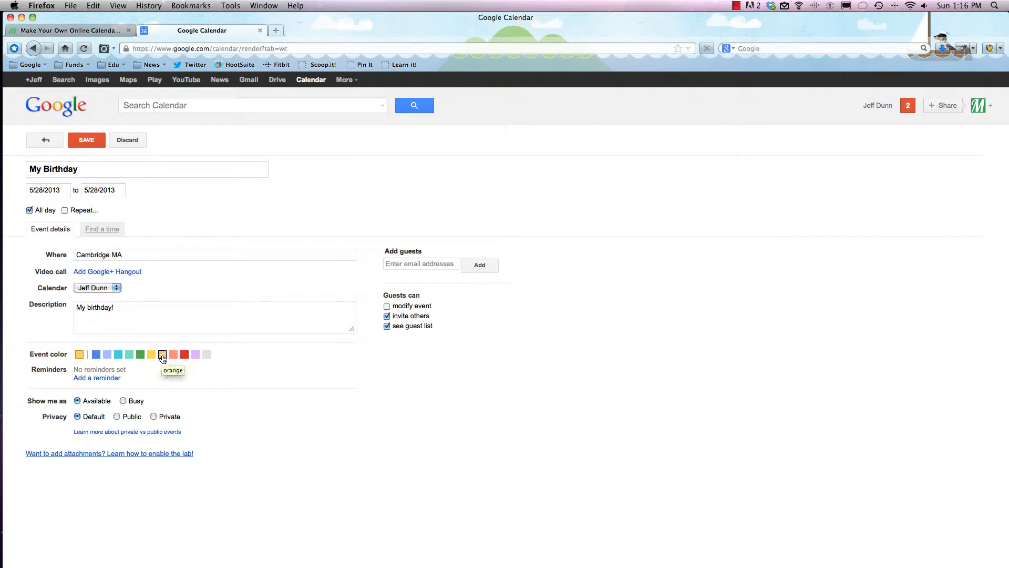
left_click(122, 401)
left_click(116, 416)
Add a guest by e-mail address to the My Birthday event, save it and check its summary on the calendar
left_click(393, 264)
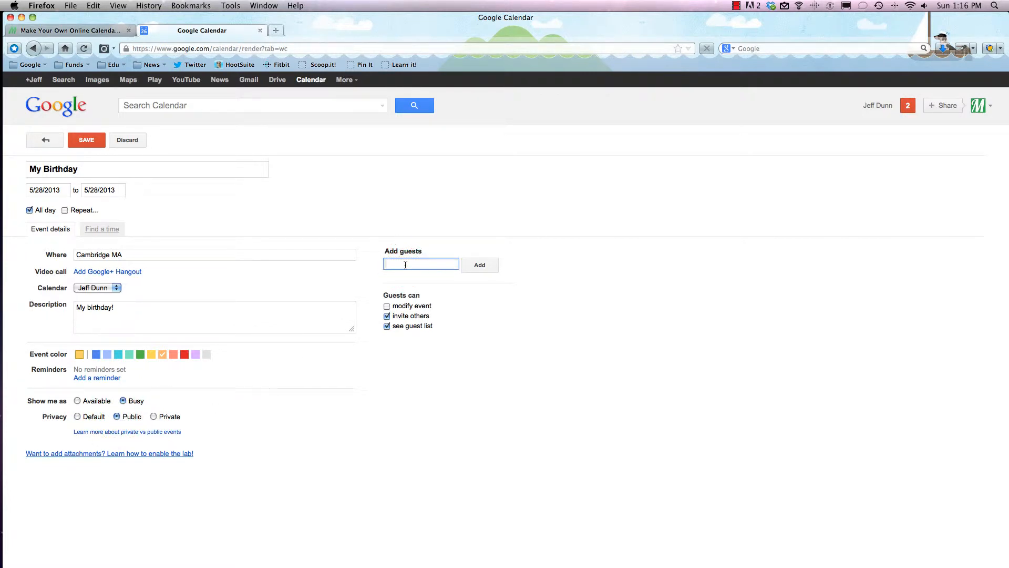
type("mod")
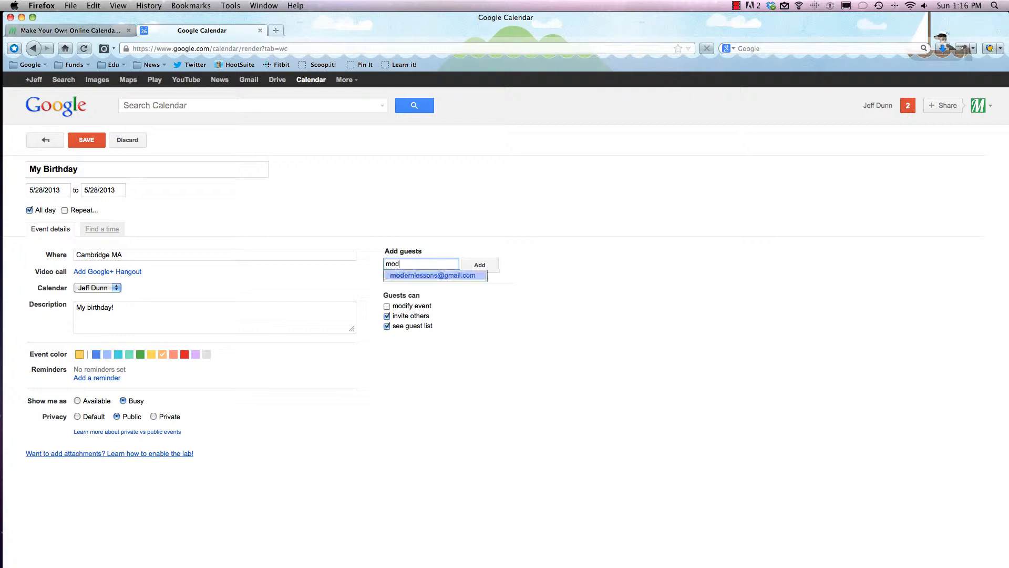
left_click(404, 275)
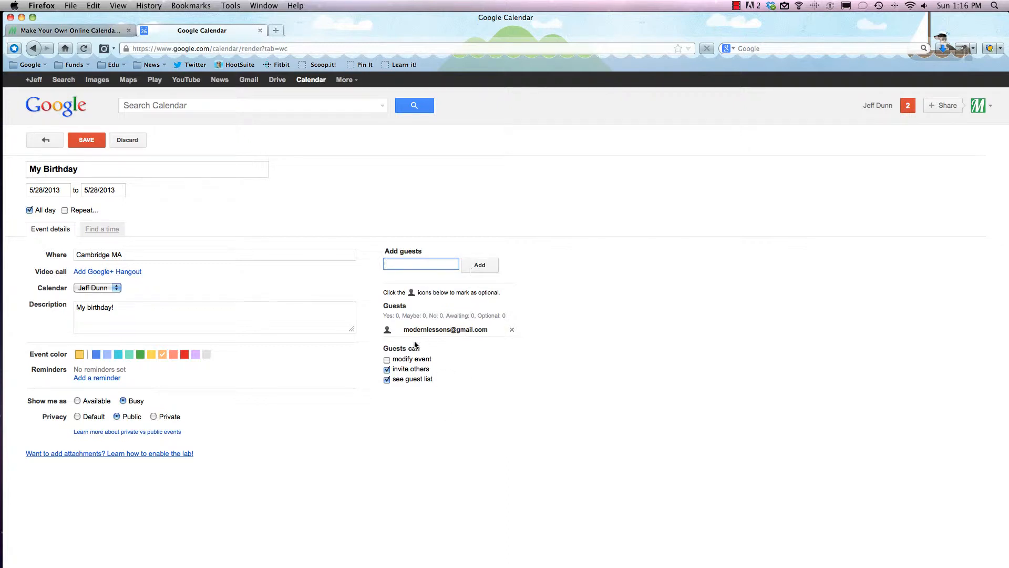
left_click(87, 140)
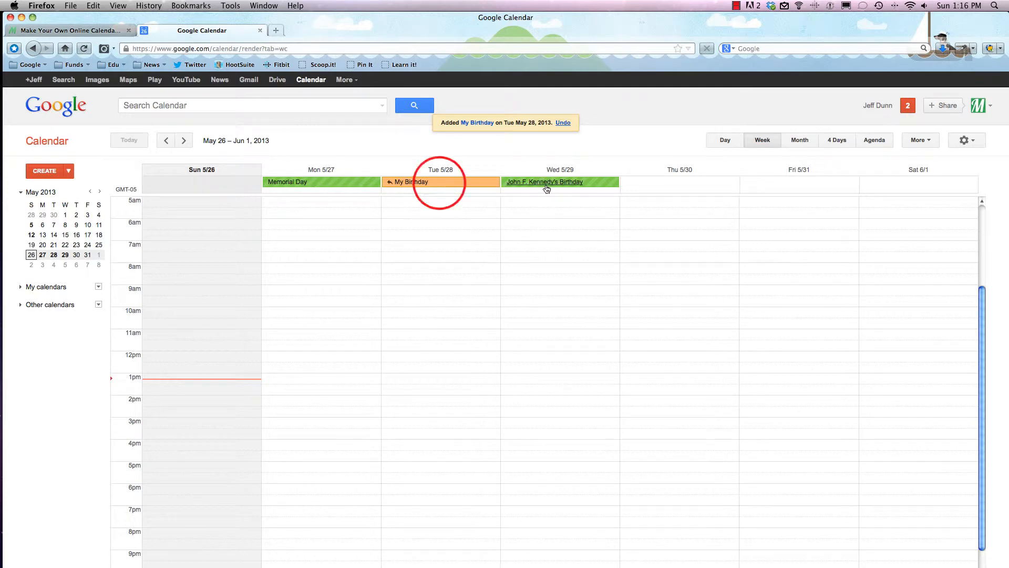
left_click(441, 183)
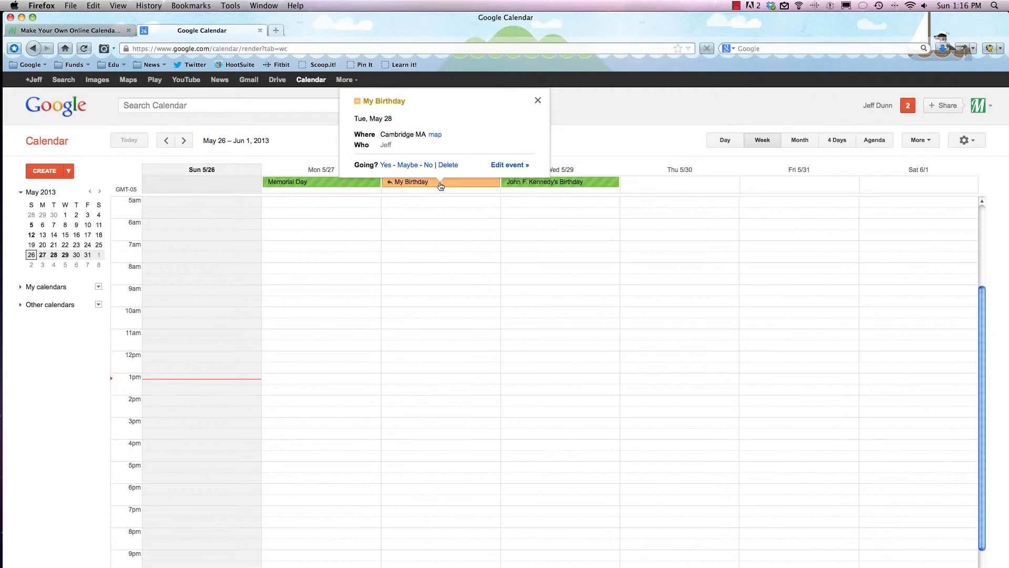
left_click(538, 99)
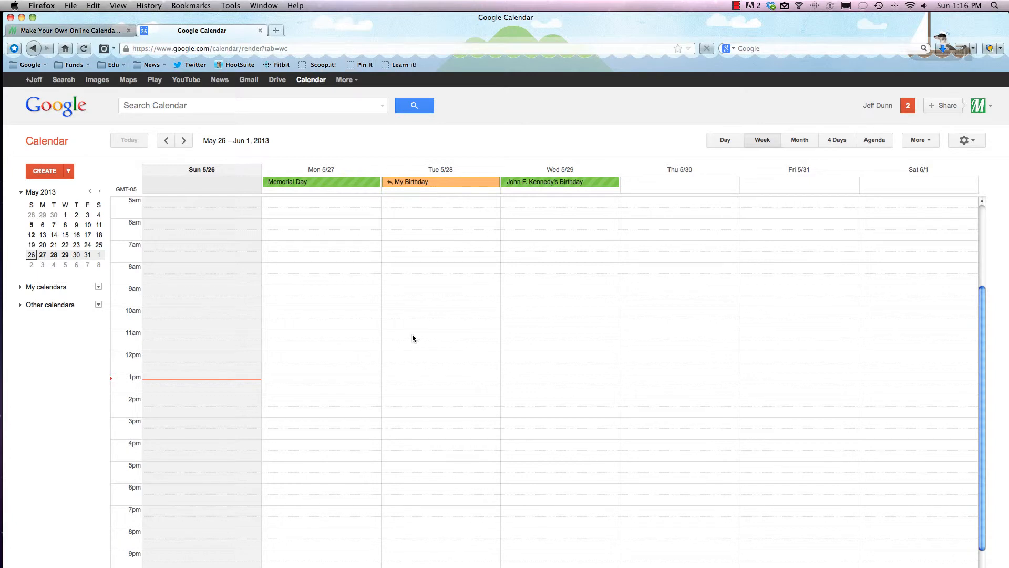
Create an event named "Birthday Prep" on Monday, May 27, from 11am to 12pm directly in the week grid
left_click(301, 337)
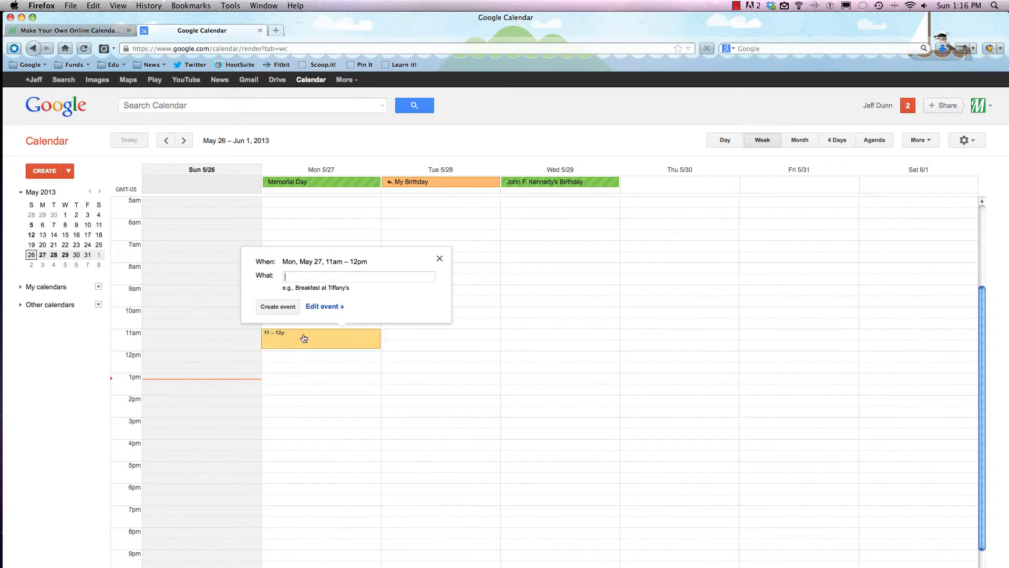
type("Birthday Prep")
left_click(280, 305)
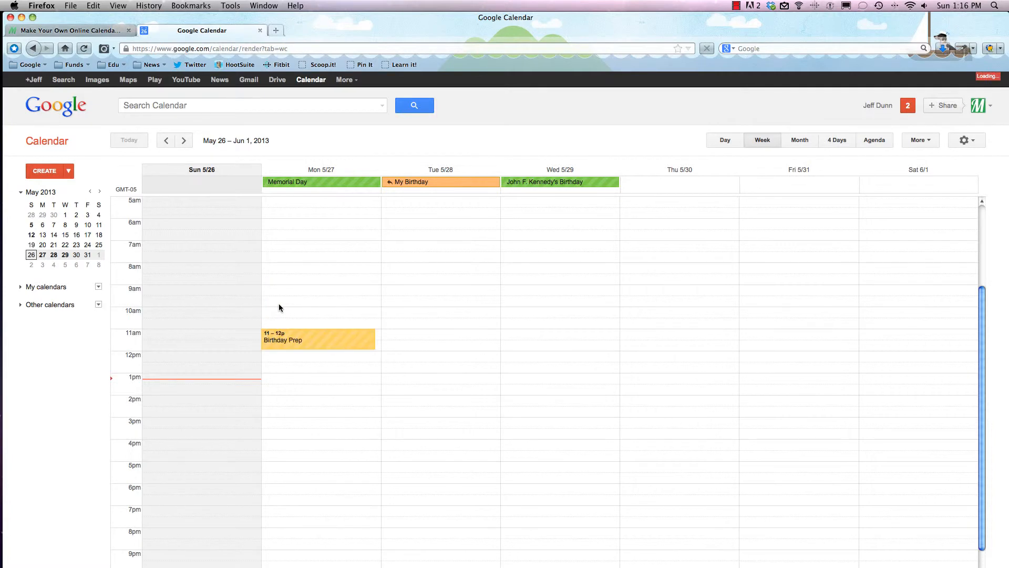
Open the Birthday Prep event's details, look through its additional actions, and return to the calendar without changes
left_click(290, 341)
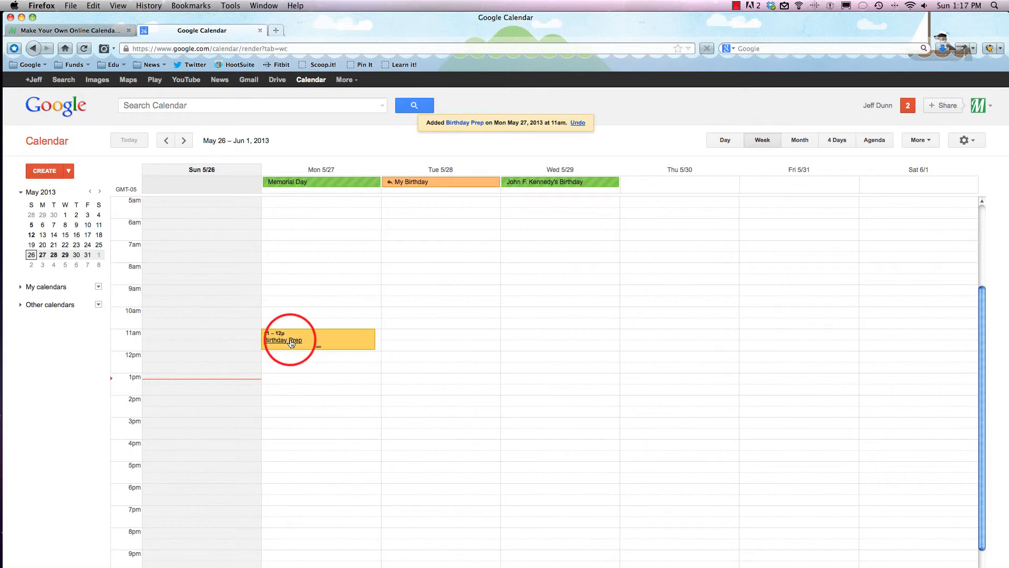
left_click(292, 342)
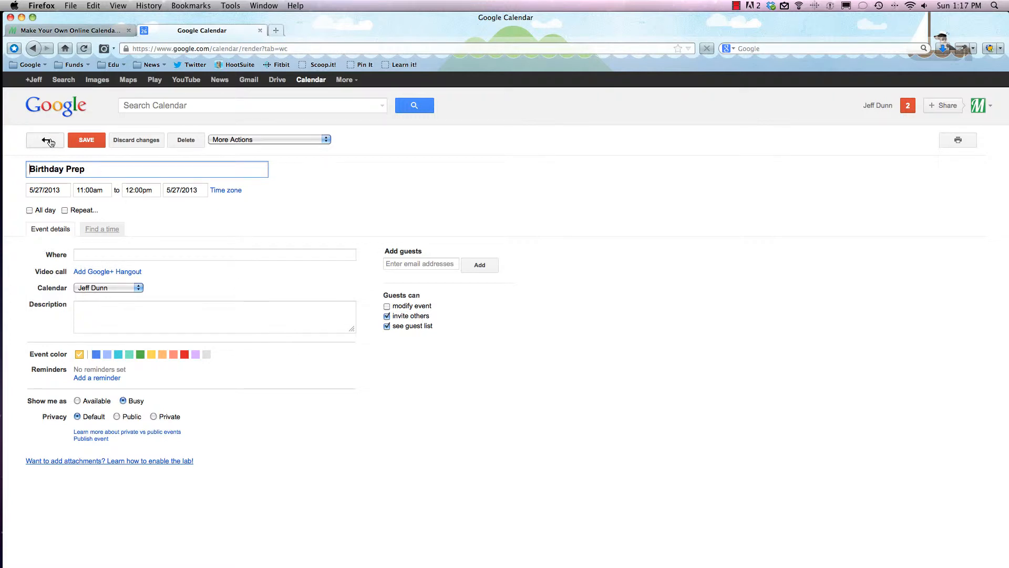
left_click(244, 140)
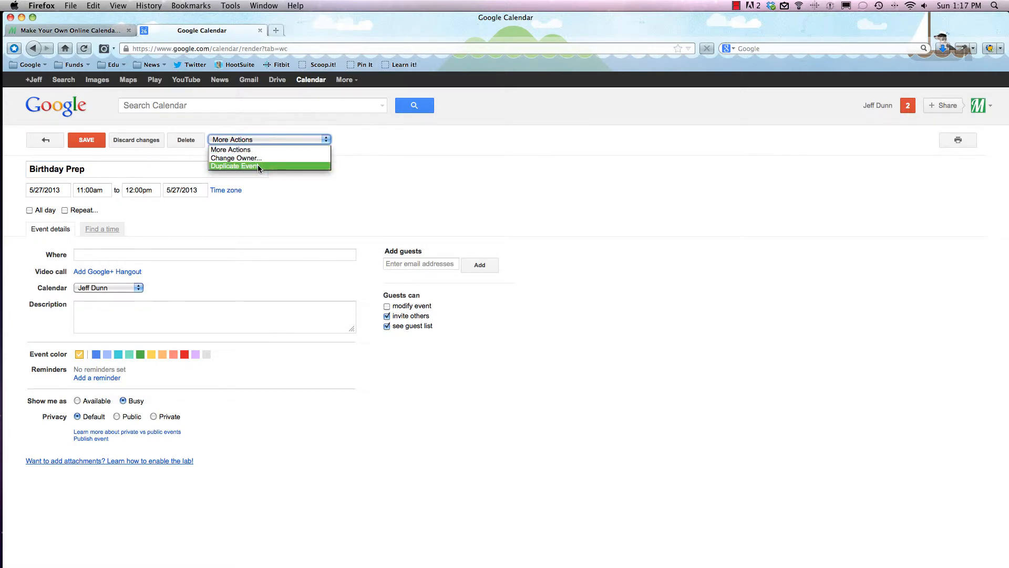
left_click(381, 156)
left_click(48, 139)
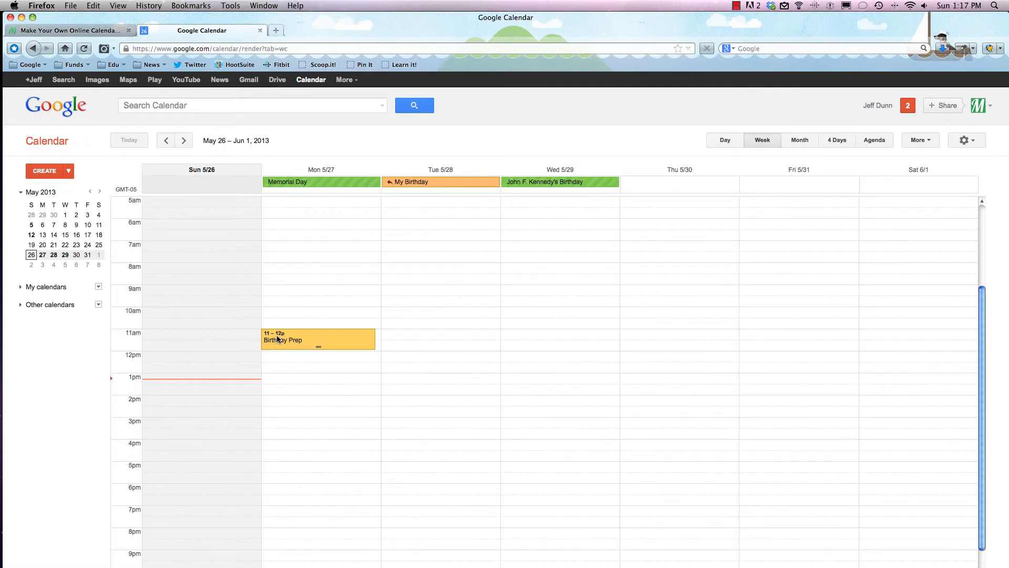
Look at the Quick Add box and compare the Month, 4 Days and Agenda calendar views, ending in Month view
left_click(69, 170)
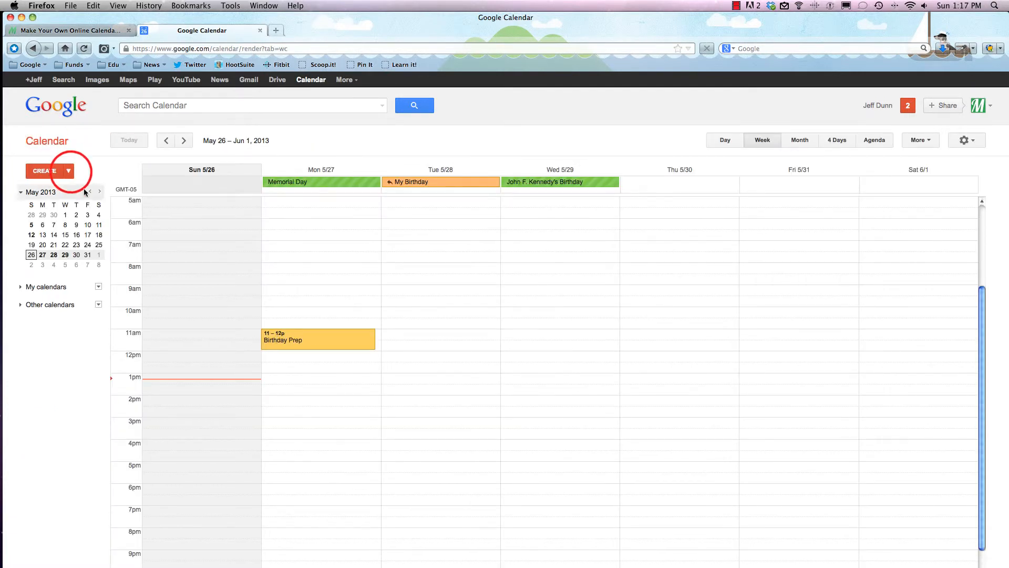
left_click(69, 171)
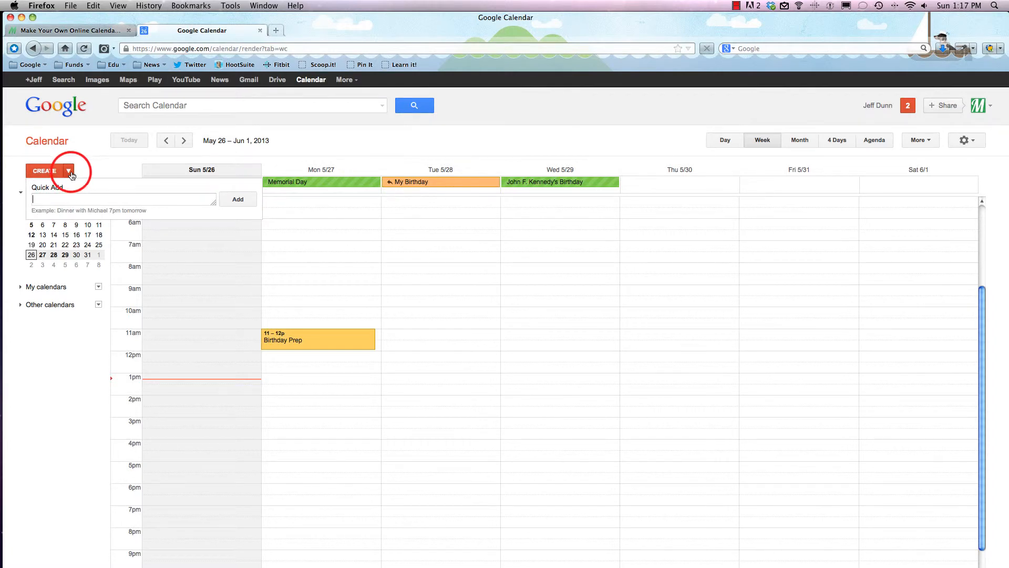
left_click(796, 141)
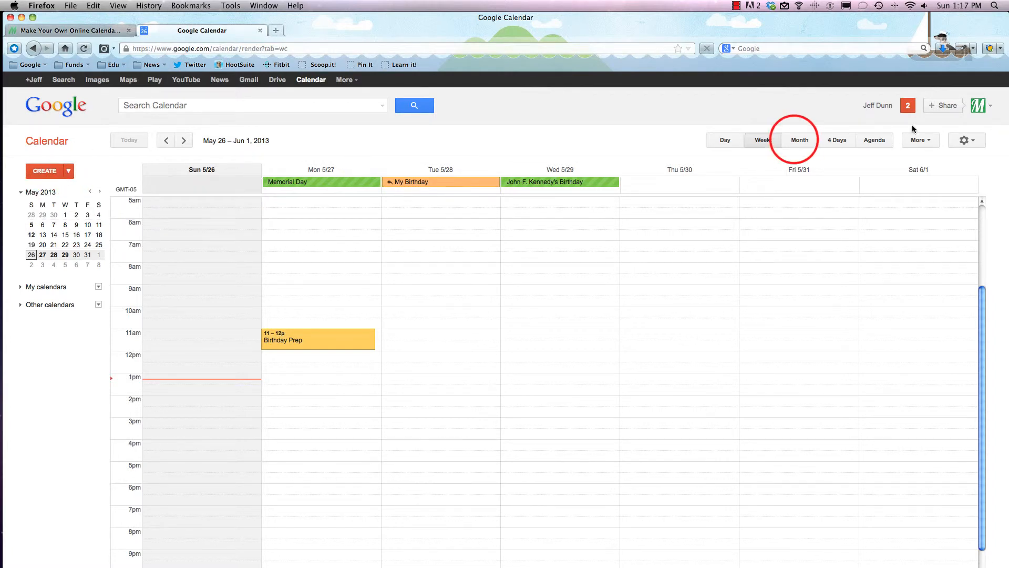
left_click(837, 140)
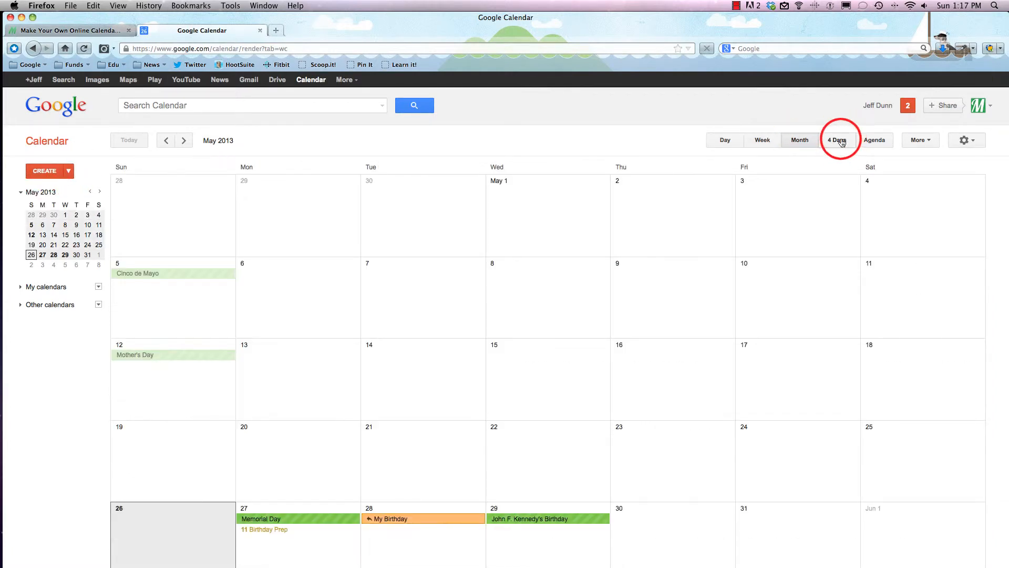
left_click(875, 140)
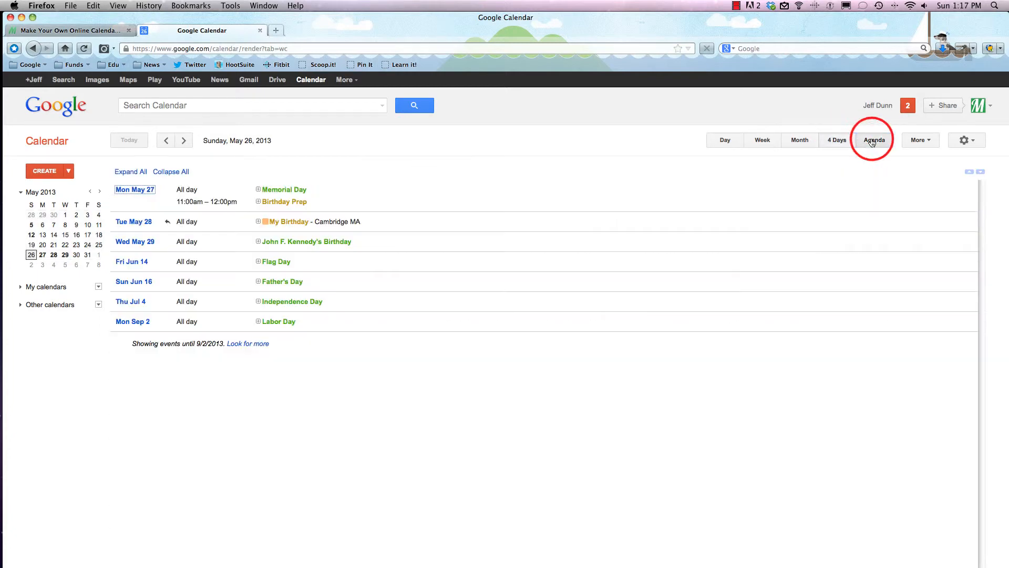
left_click(800, 141)
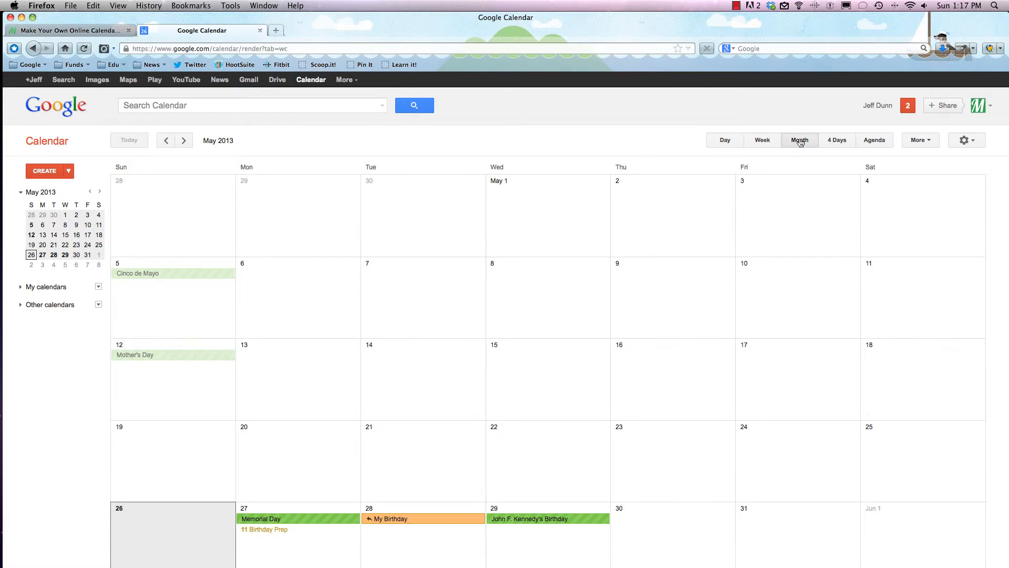
Browse forward month by month from May to October 2013
left_click(185, 141)
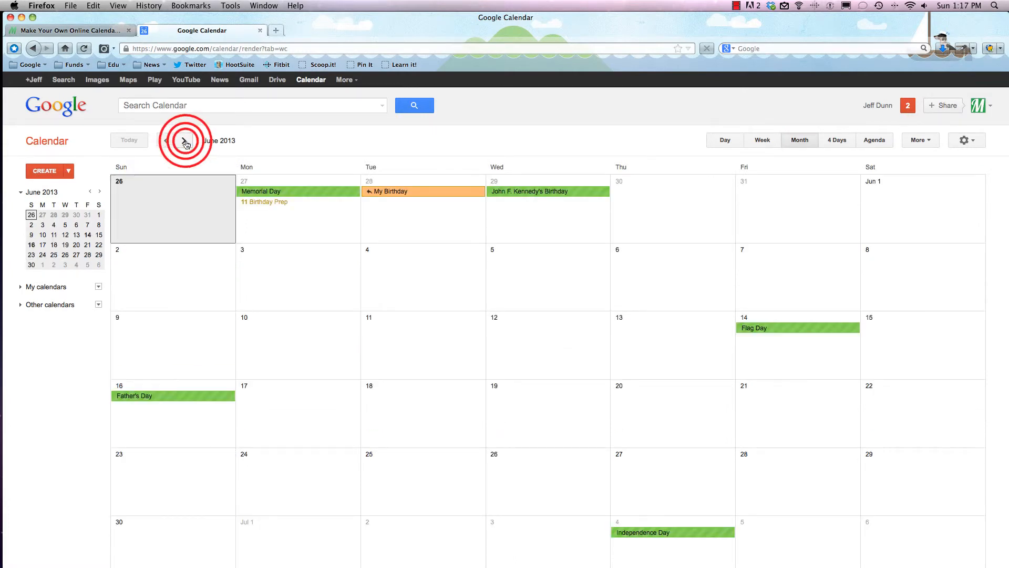
left_click(185, 141)
left_click(184, 141)
left_click(185, 141)
left_click(185, 141)
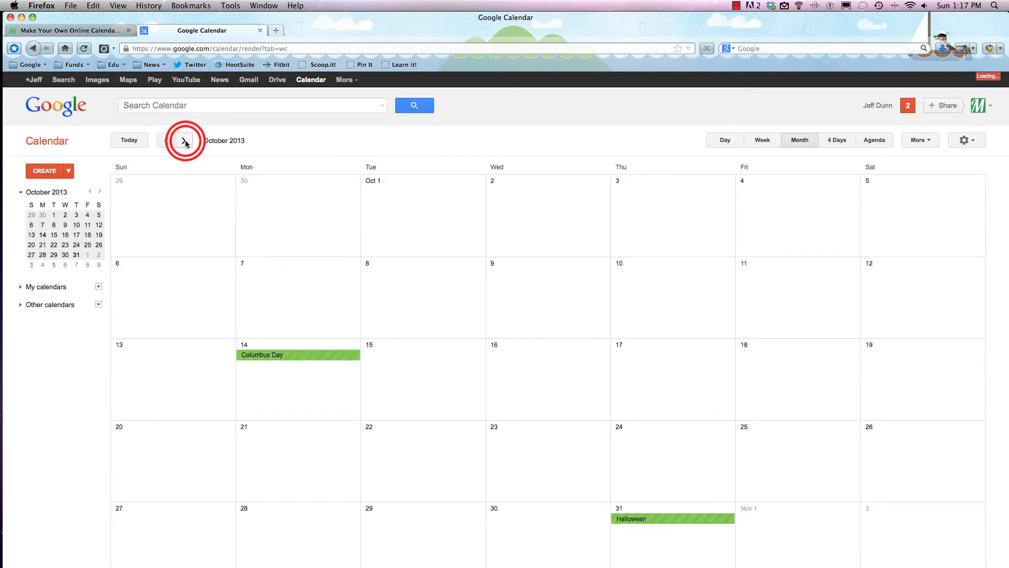
Create an all-day event named "Buy Presents!" on Monday, December 23, 2013, in the month grid
left_click(184, 141)
left_click(185, 141)
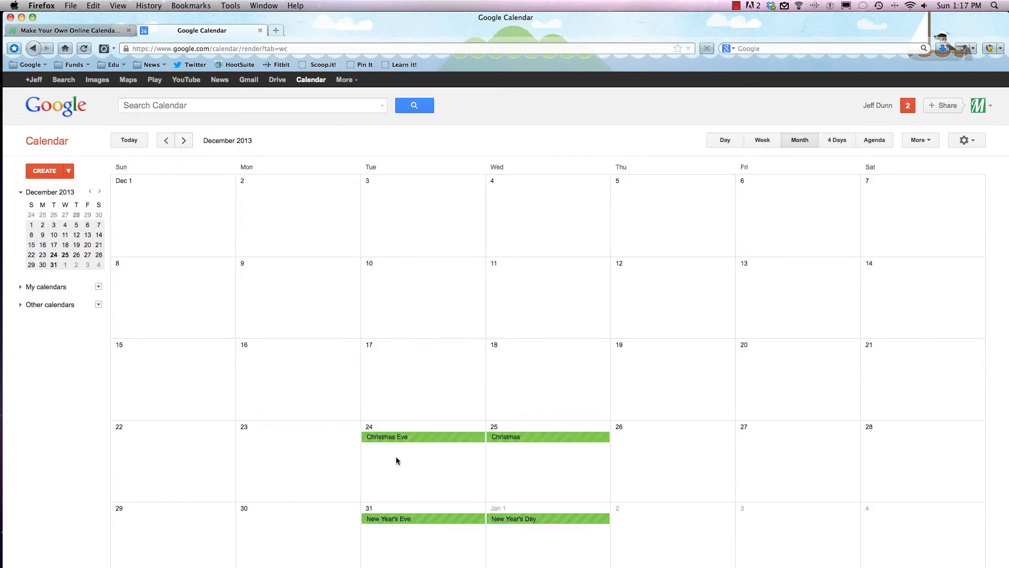
left_click(257, 438)
type("Buy Presents!")
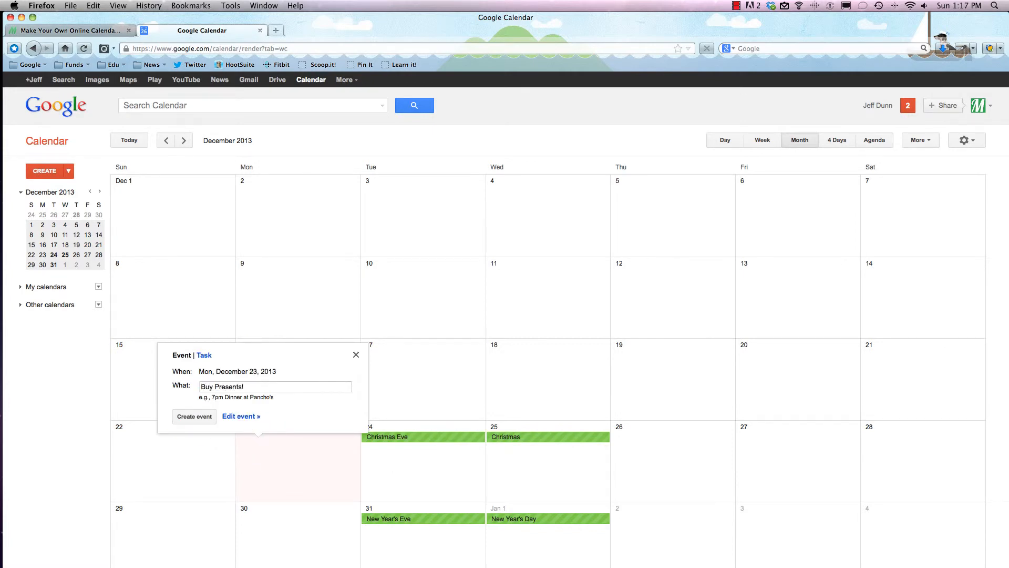
left_click(192, 415)
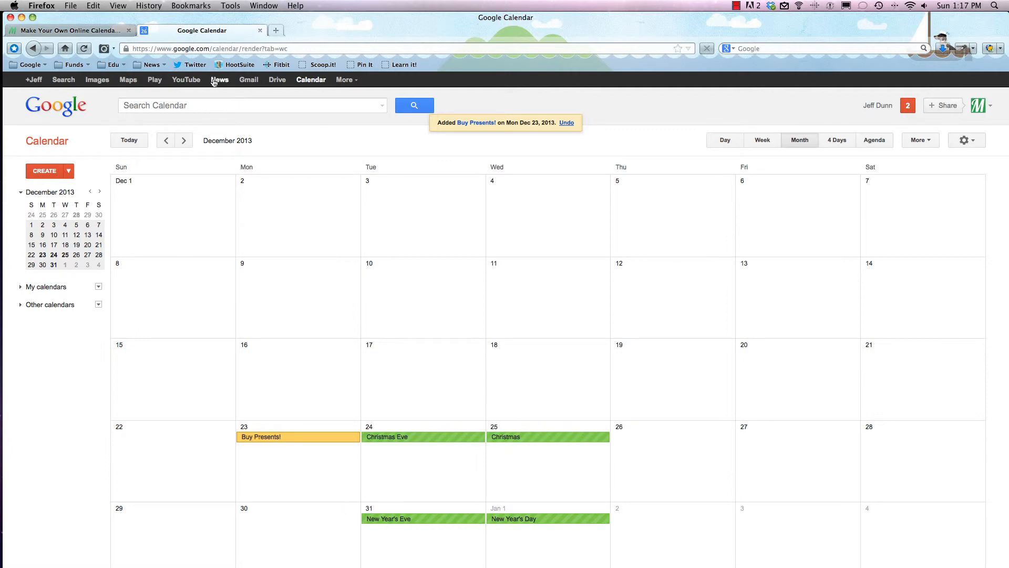
Return to the current date and look through the upcoming events in Agenda view down to late December
left_click(53, 141)
left_click(130, 140)
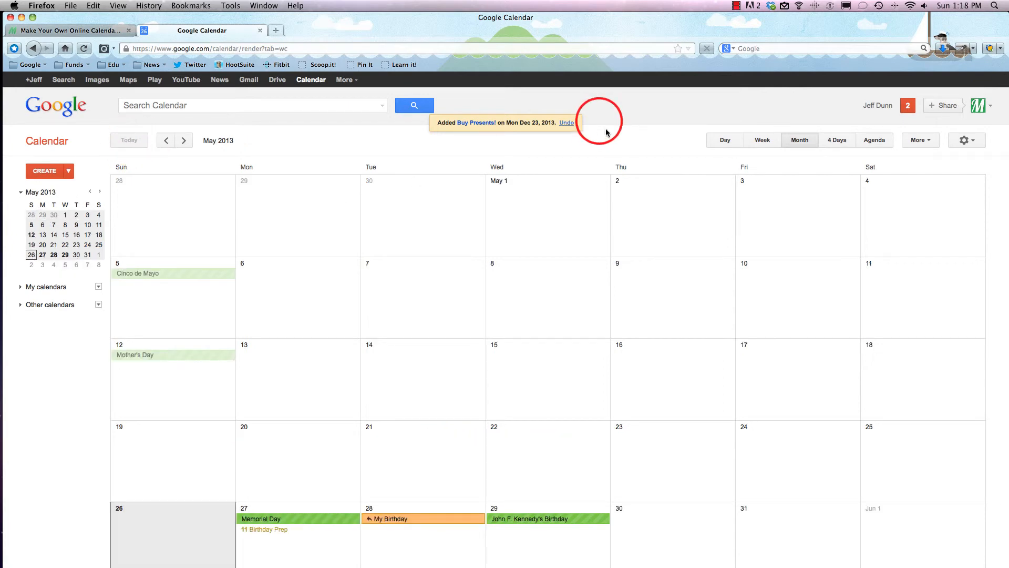
left_click(874, 140)
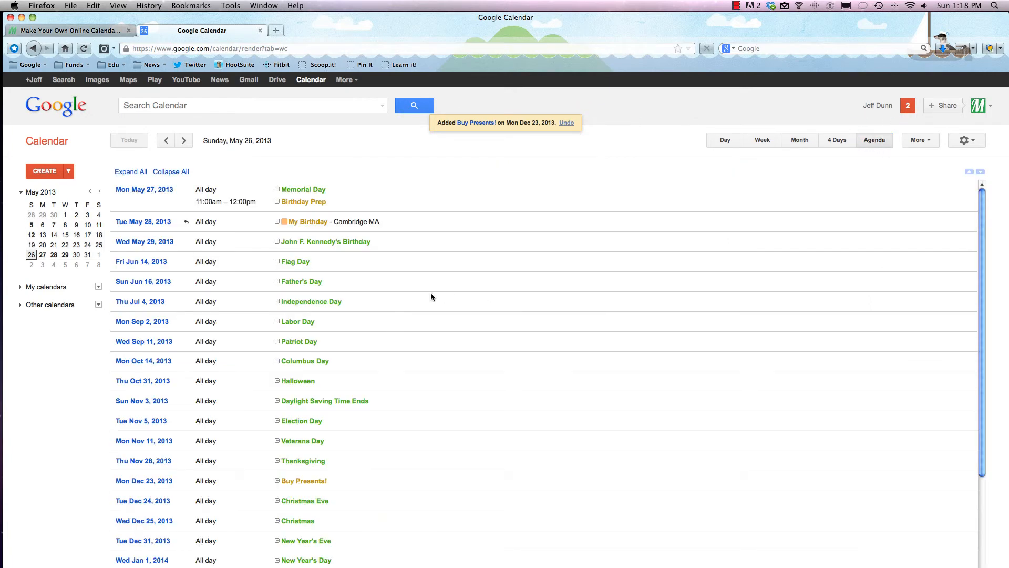
scroll(375, 281, "down", 3)
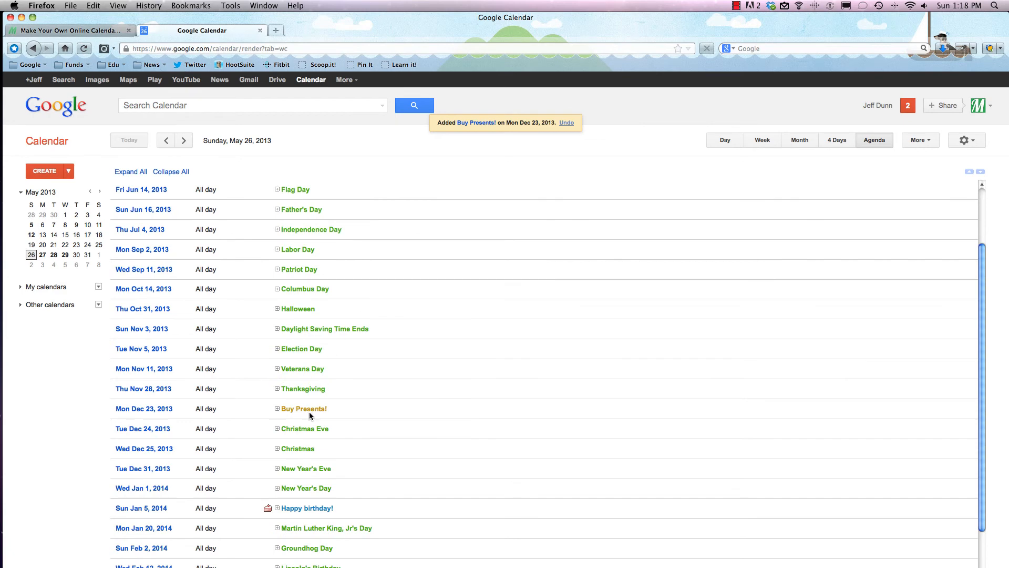
Expand the Buy Presents! event in the agenda list and set its color to the darker blue
left_click(277, 410)
left_click(277, 409)
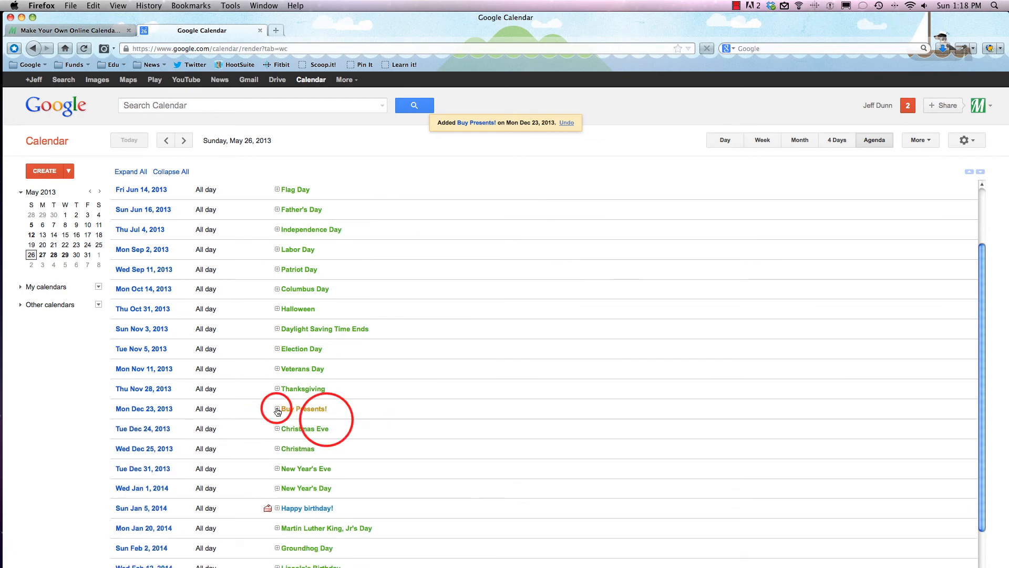
left_click(277, 409)
left_click(326, 419)
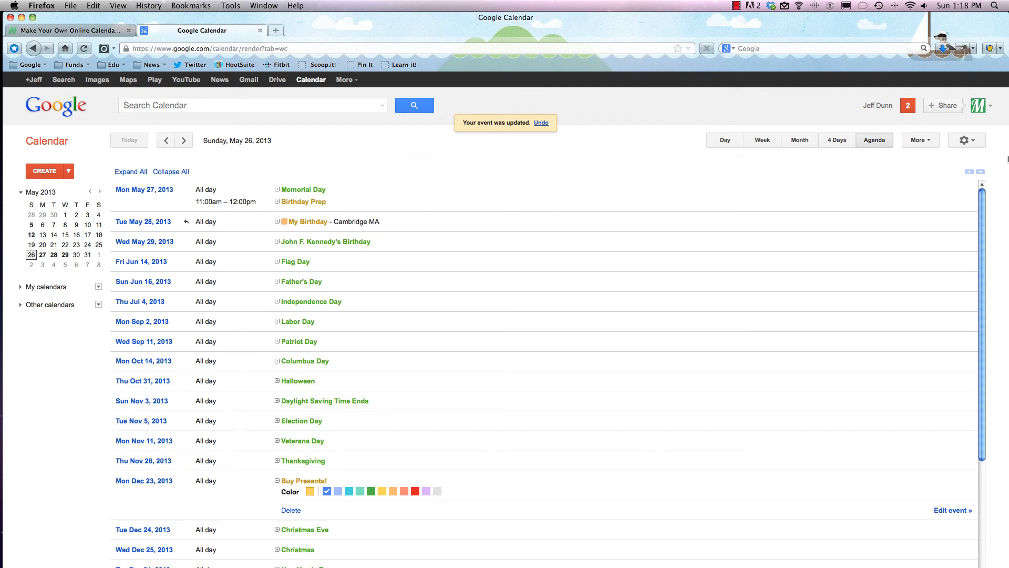
Reload the calendar to its default Week view of the current week
left_click(322, 80)
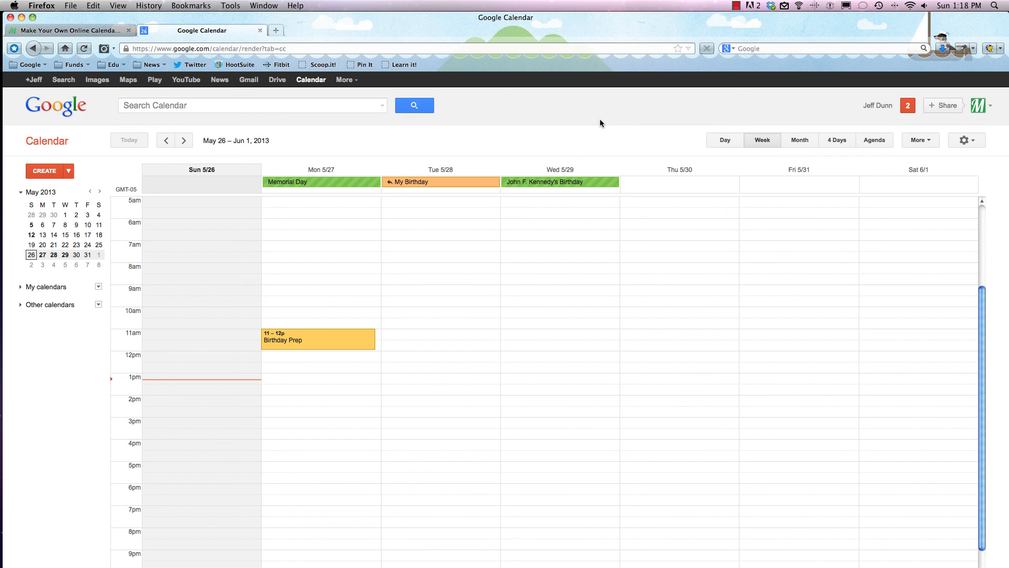
left_click(737, 6)
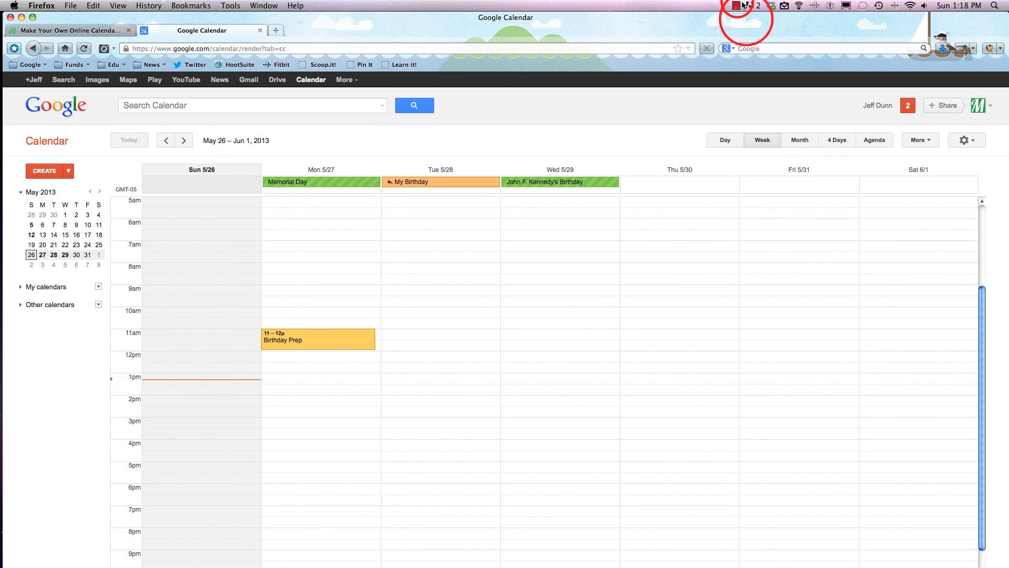